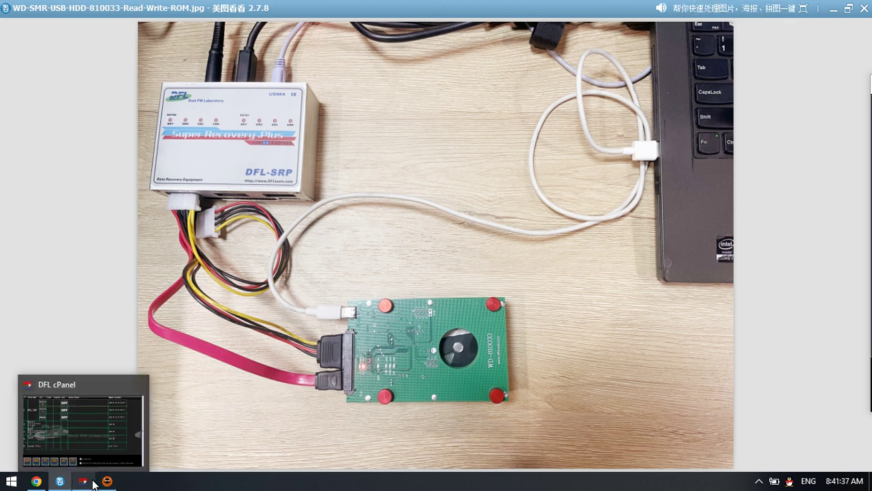
- Launch DFL WD USB Console v1.1 from the desktop and set its language to English
key(super+d)
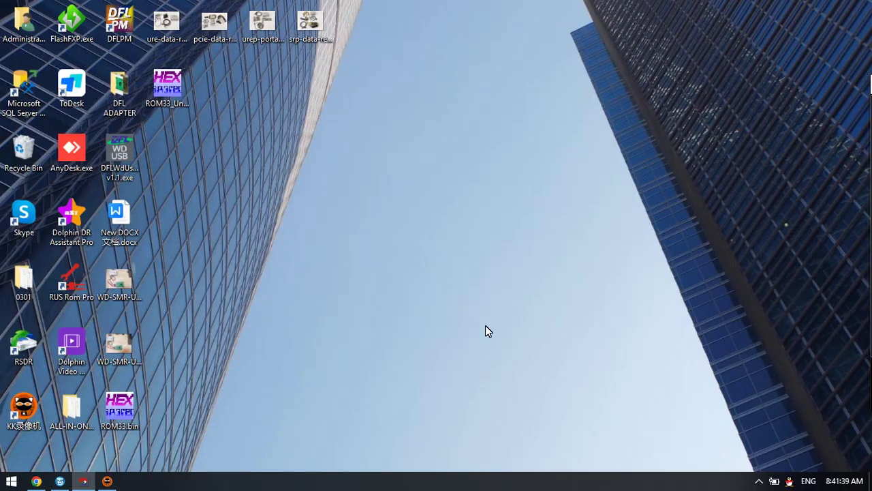
double_click(121, 149)
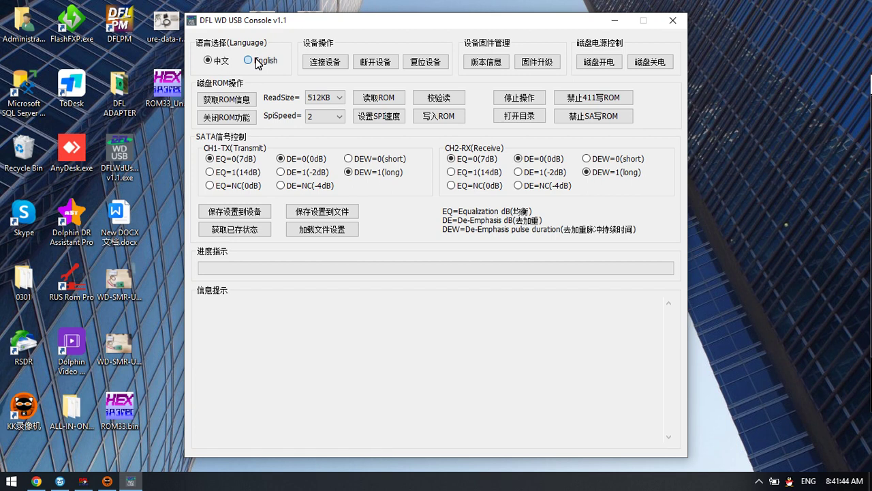
click(254, 60)
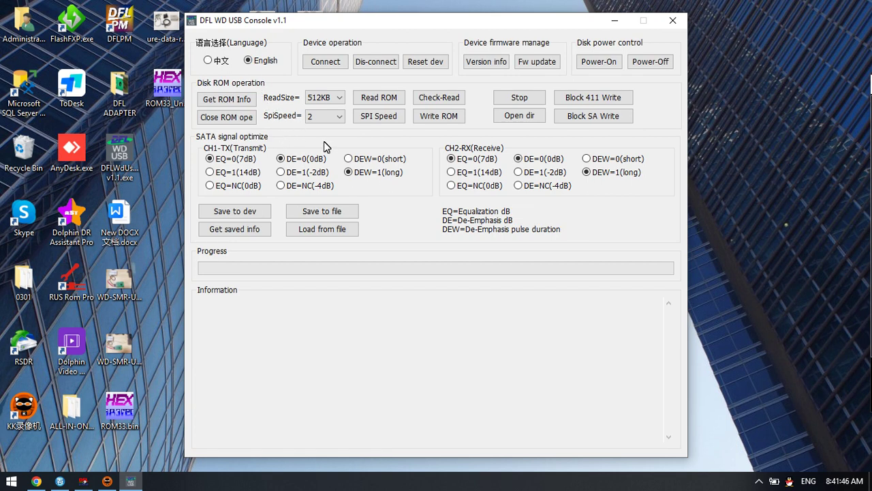
- Connect the device and get the disk's ROM information, checking the reported ROM ID and size
click(389, 100)
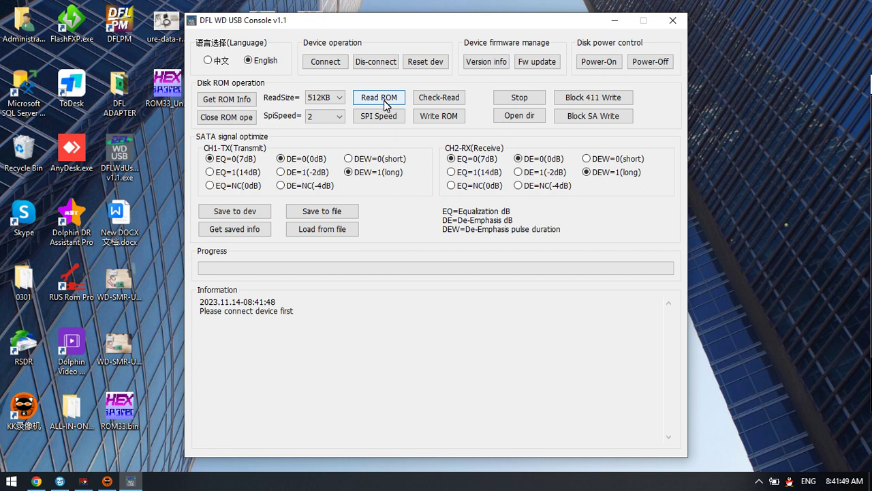
click(328, 63)
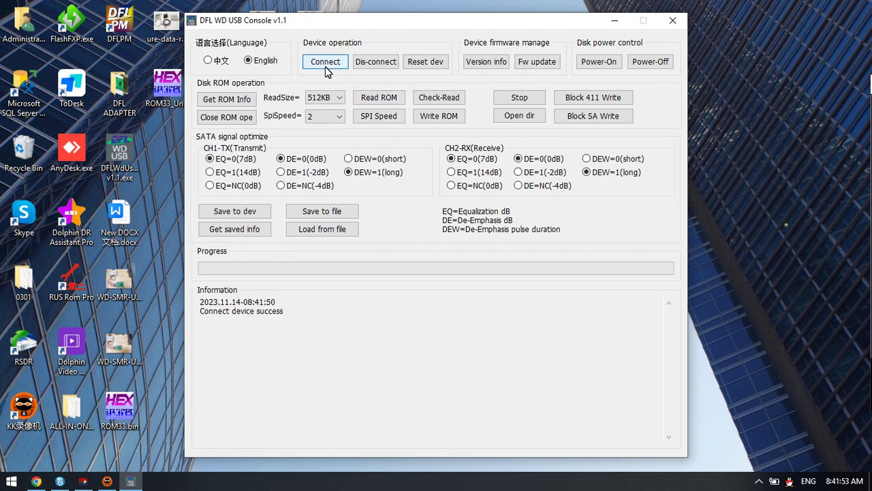
click(236, 103)
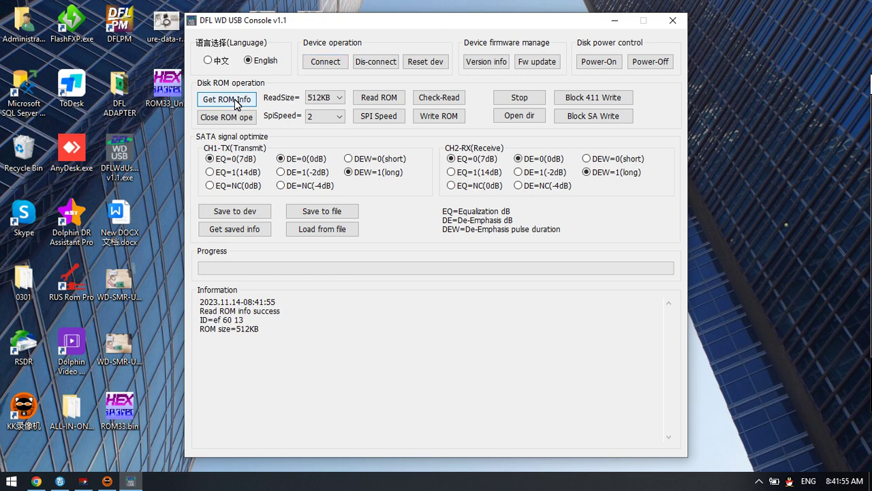
drag(259, 329, 191, 318)
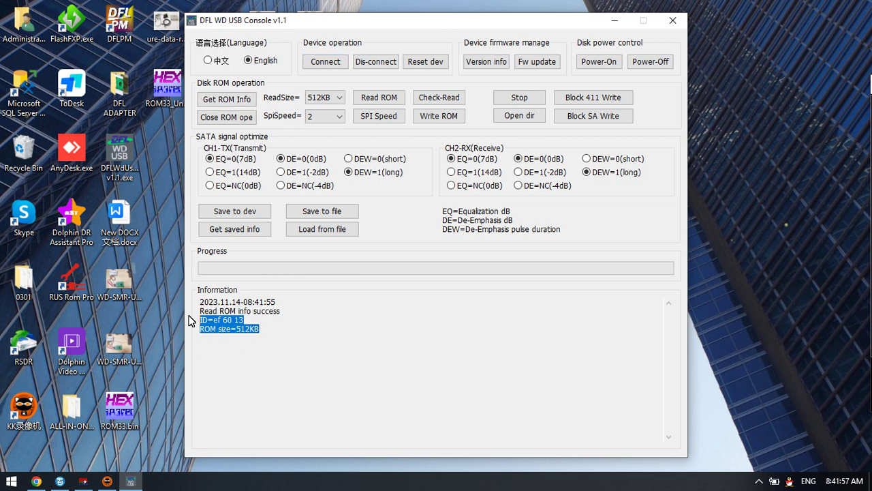
click(293, 324)
- Read the disk ROM into the file ROM33.bin on the Desktop and check the read log
click(379, 99)
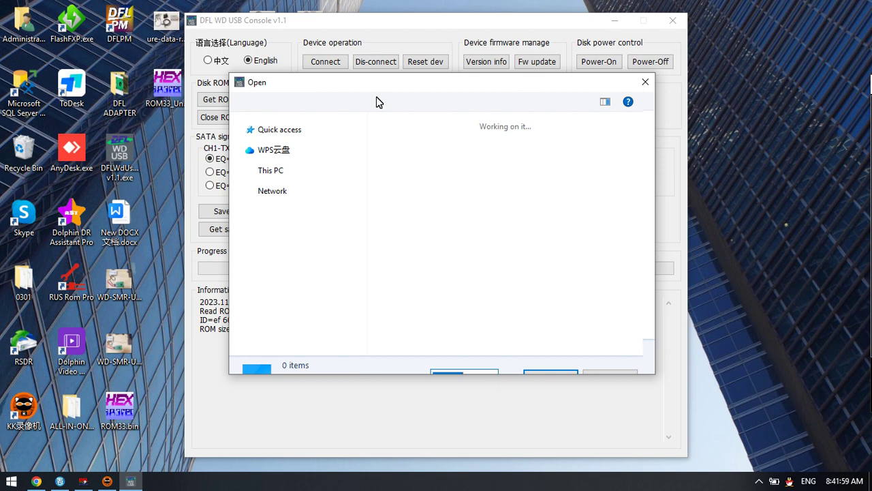
drag(649, 196, 648, 290)
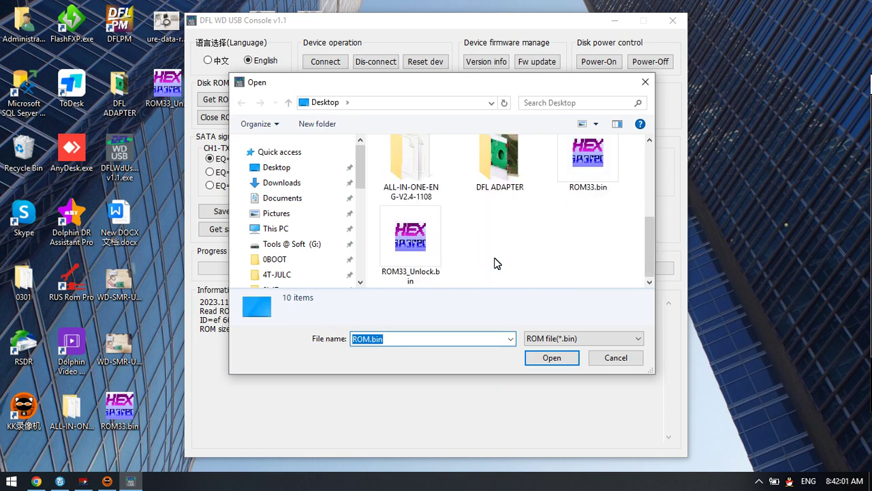
click(595, 171)
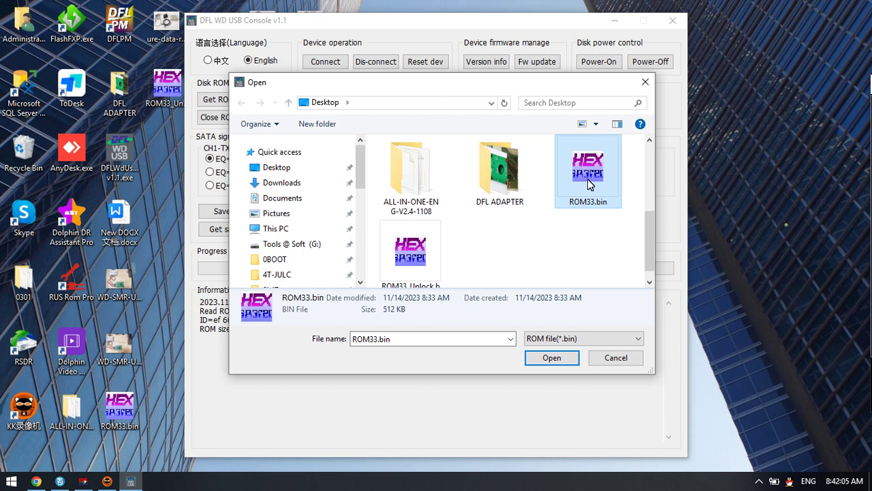
click(552, 357)
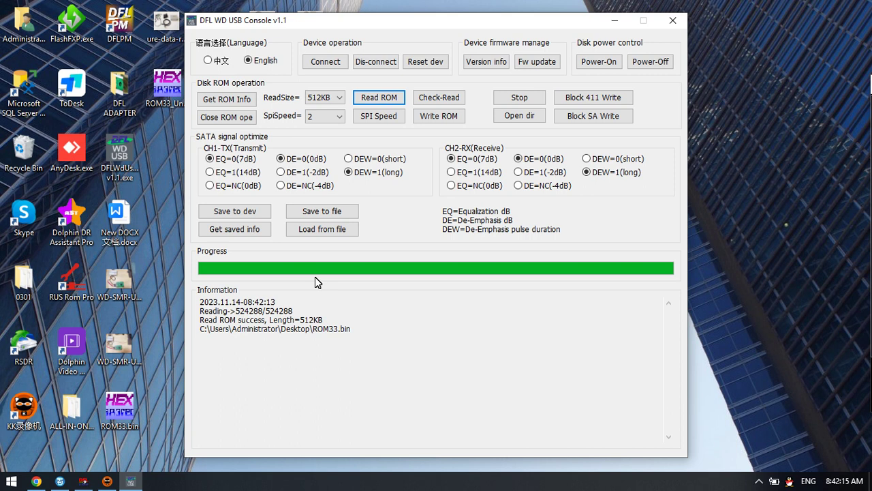
drag(376, 334, 193, 305)
click(379, 330)
- Switch to DFL cPanel and start the WD module on port SATA 0 of DFL_SRP
click(89, 485)
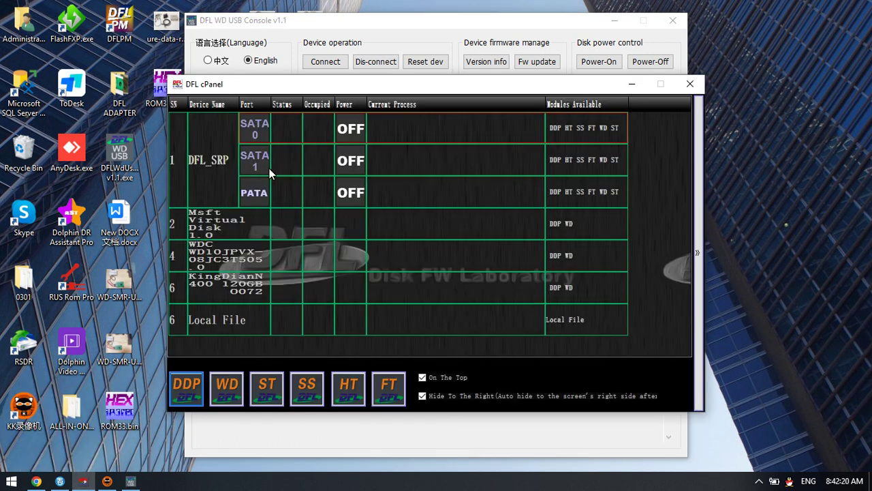
double_click(296, 140)
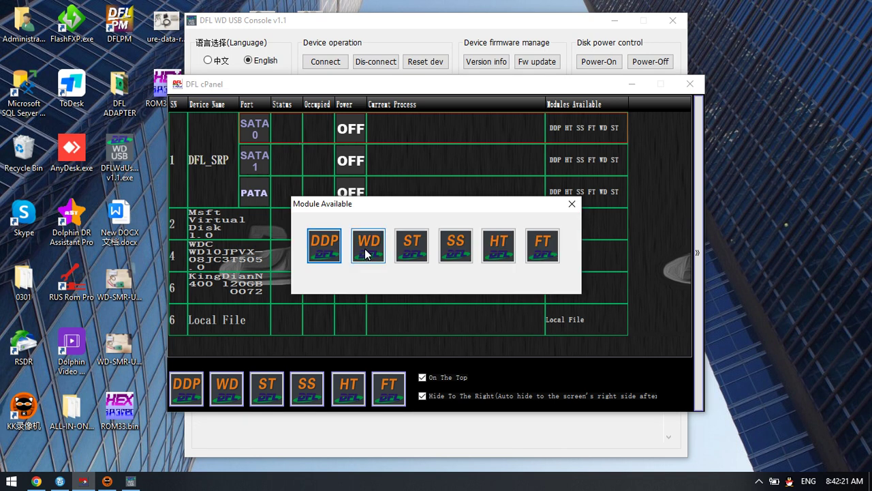
click(368, 246)
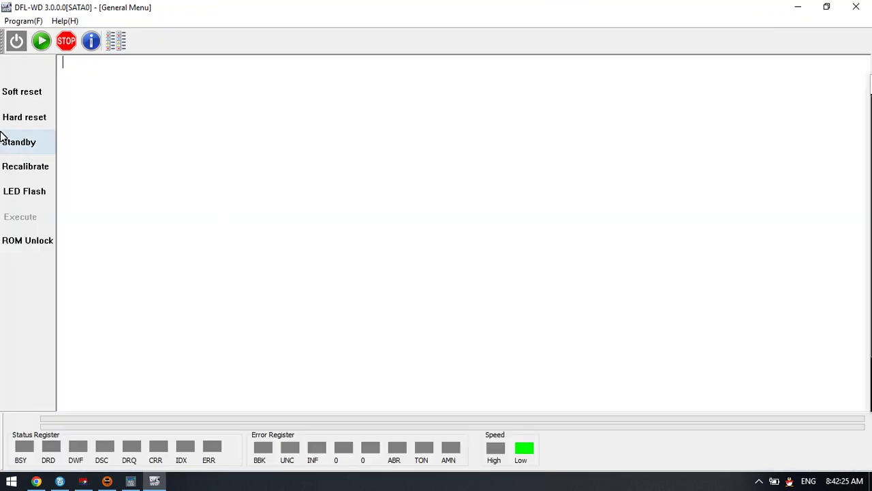
- Try to unlock the ROM with ROM33.bin as the source and ROM33_Unlock.bin on the Desktop as the target
click(18, 244)
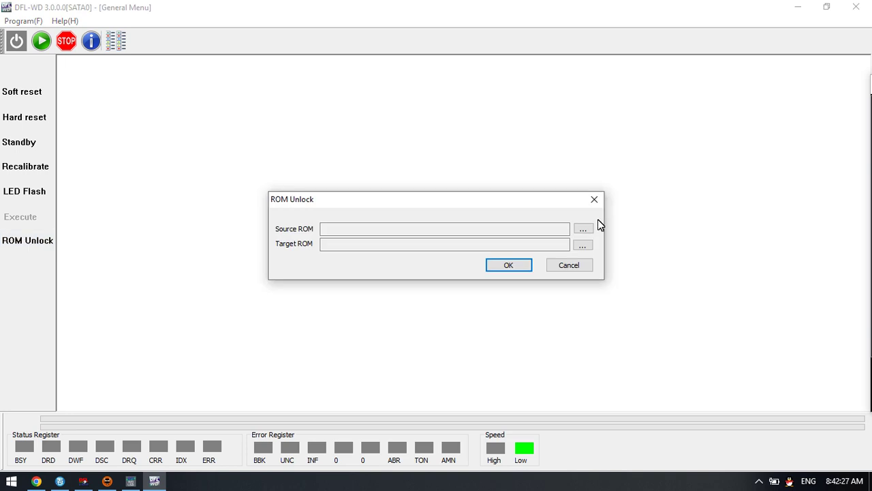
click(583, 230)
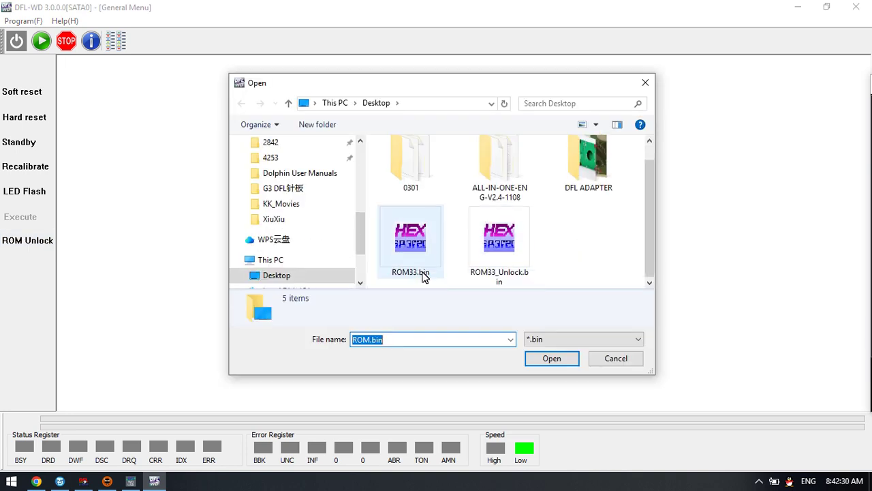
double_click(415, 242)
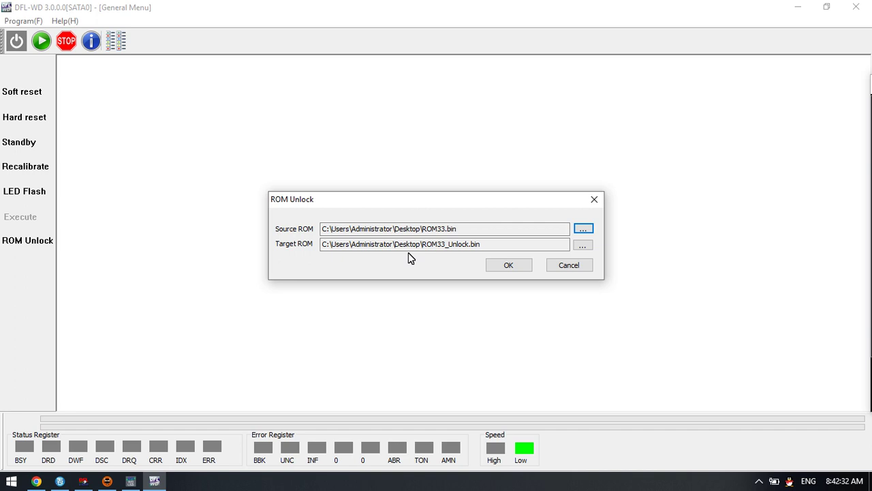
drag(512, 244, 309, 245)
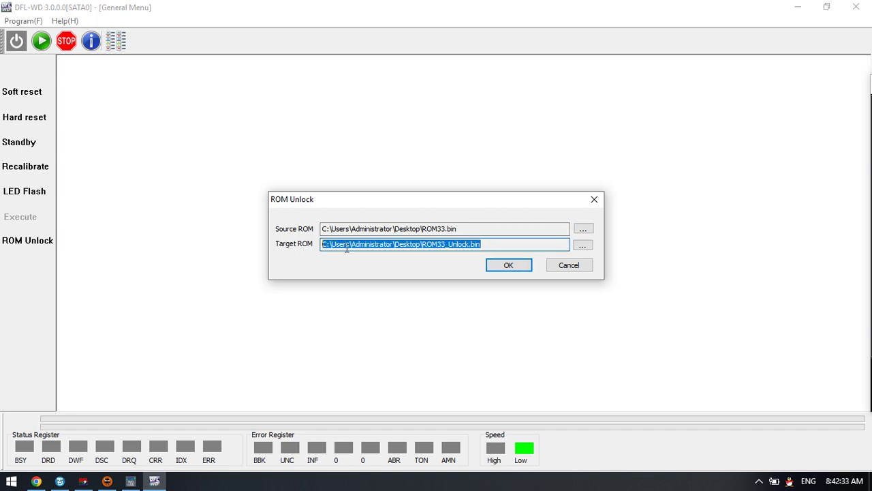
click(513, 266)
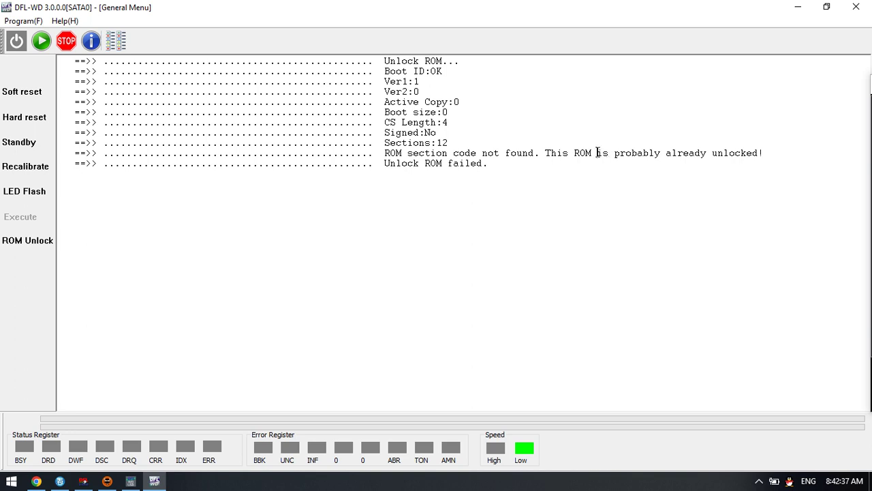
- Review the final lines of the ROM unlock log and quit the DFL-WD program
drag(598, 153, 805, 153)
click(651, 171)
drag(640, 171, 670, 137)
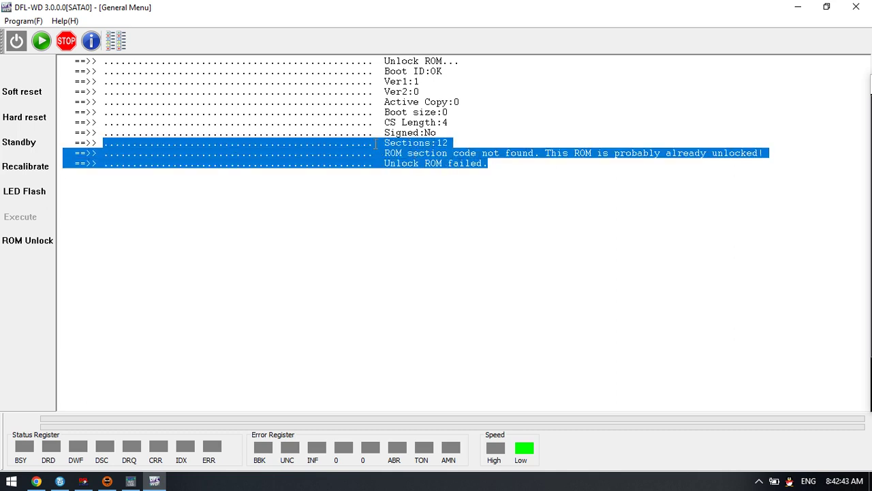
click(670, 135)
click(856, 7)
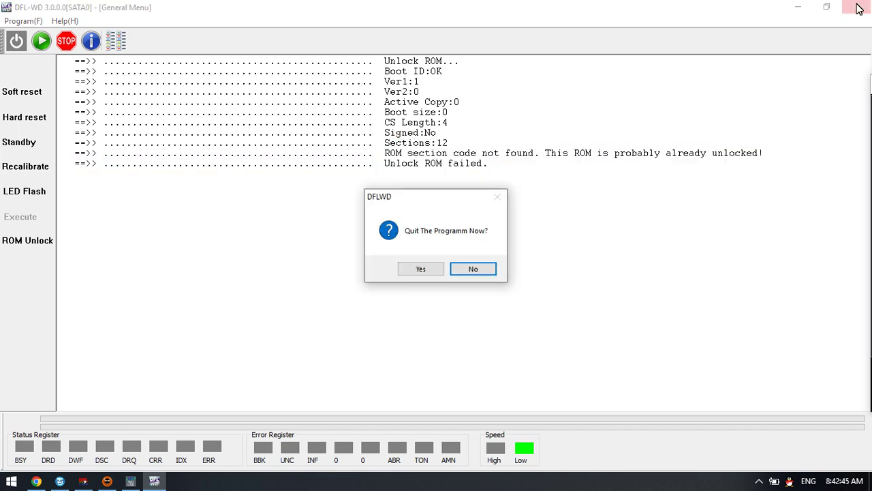
click(420, 269)
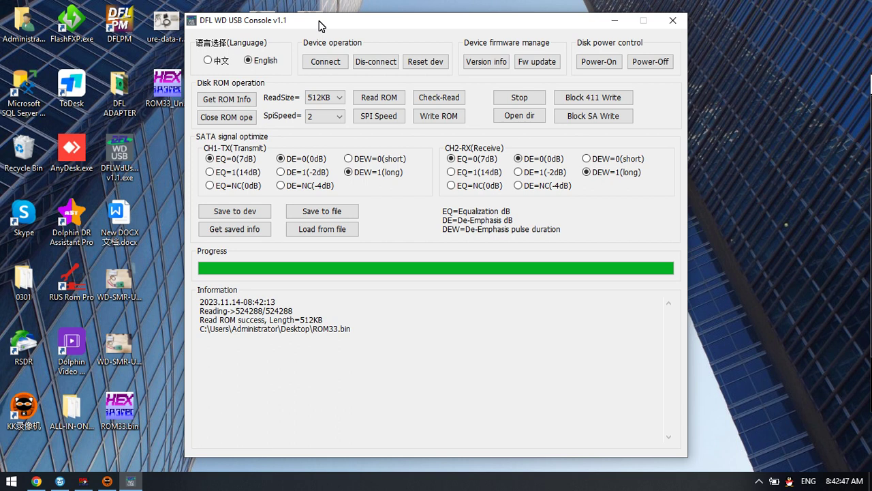
- Move the WD USB Console window aside and inspect the ROM33_Unlock.bin file on the desktop
drag(320, 26, 375, 23)
click(166, 81)
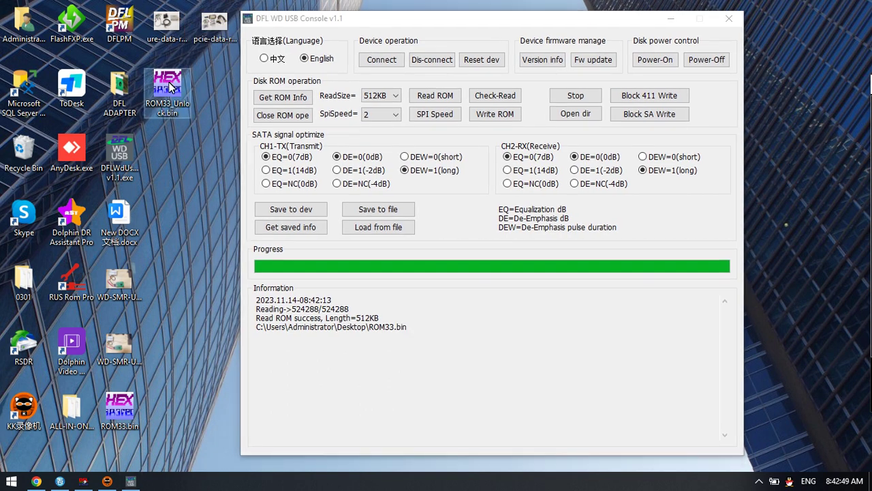
click(184, 114)
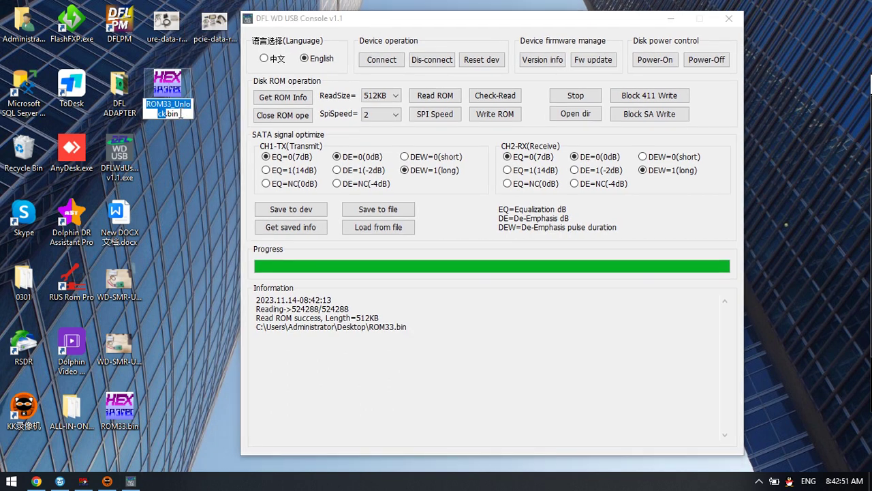
click(180, 114)
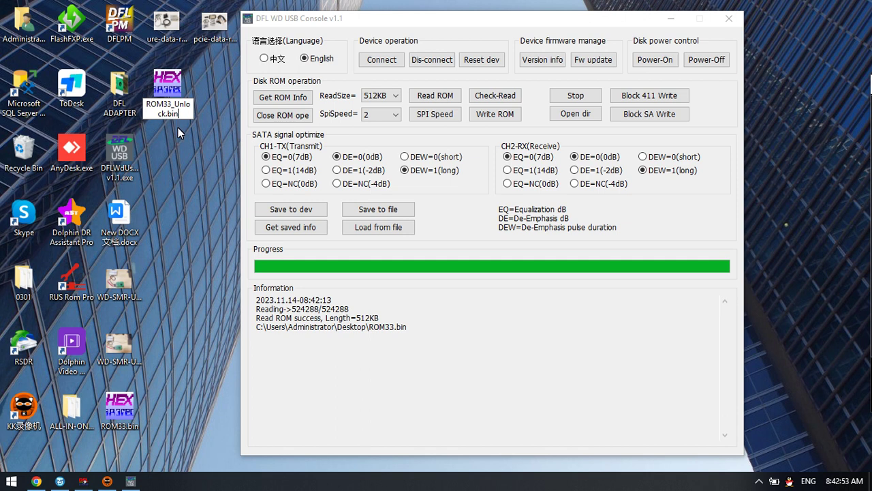
click(186, 129)
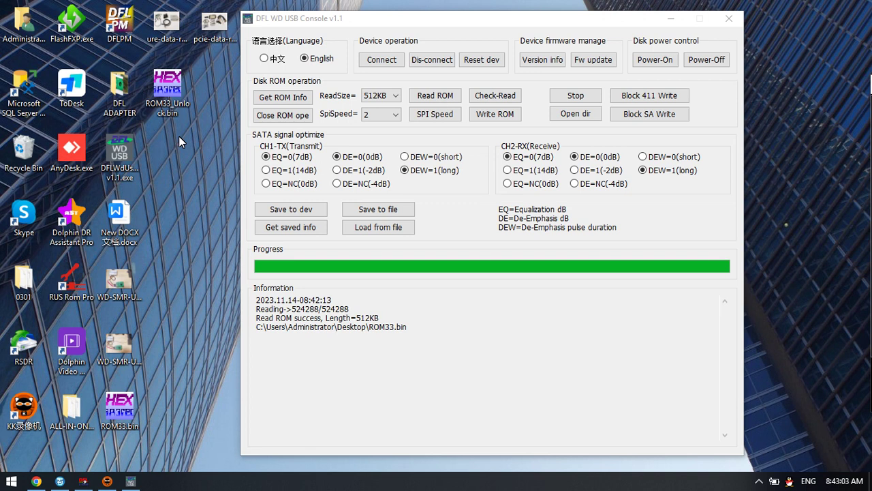
mouse_move(171, 116)
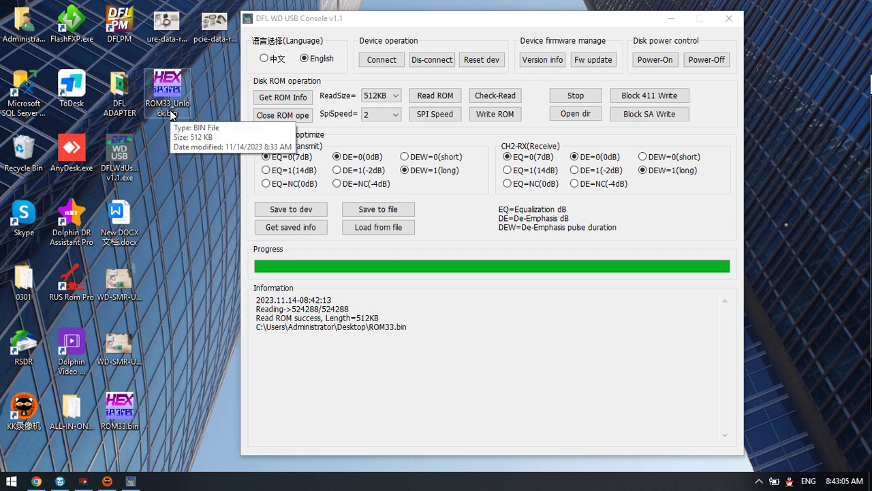
- Write ROM33_Unlock.bin from the Desktop to the disk ROM with Block 411 Write and check the write log
click(650, 97)
scroll(552, 212, down, 3)
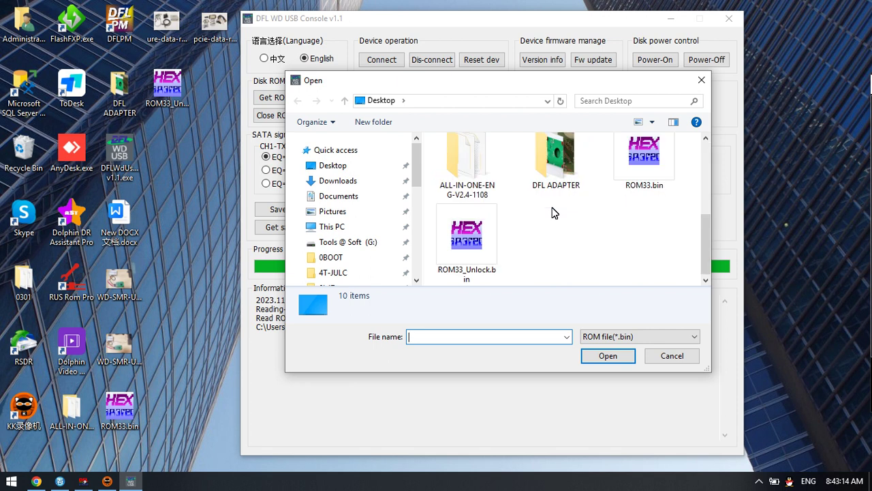
double_click(475, 244)
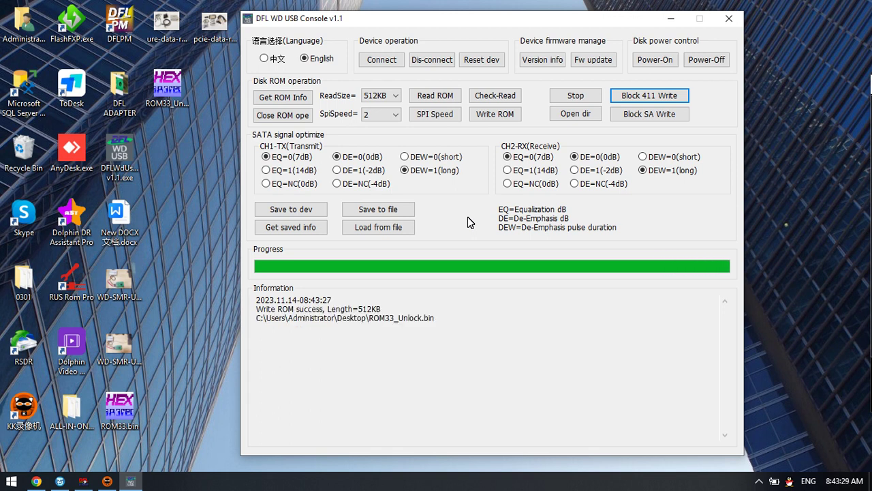
click(427, 325)
drag(426, 326, 255, 298)
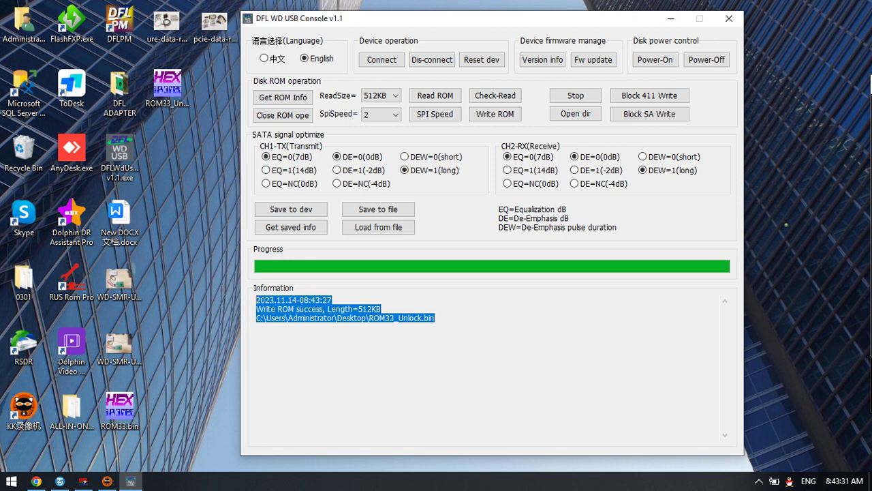
click(476, 327)
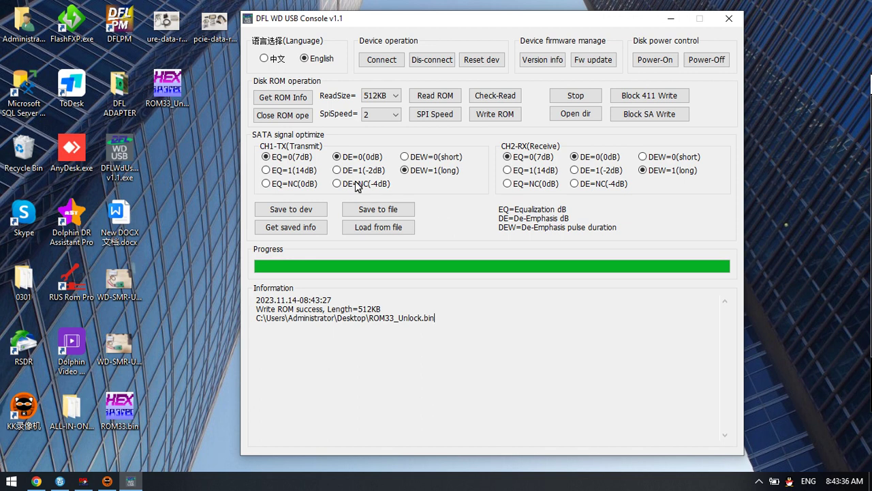
- Close the ROM operation function and exit the DFL WD USB Console
click(287, 115)
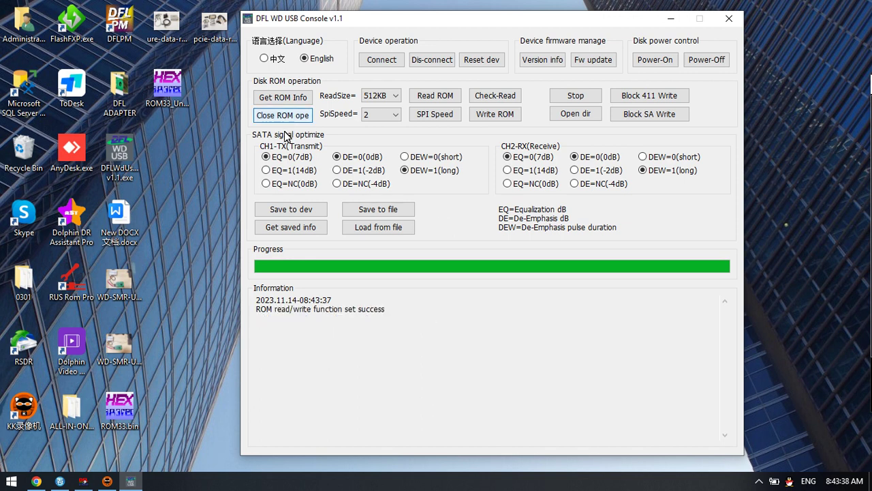
click(728, 20)
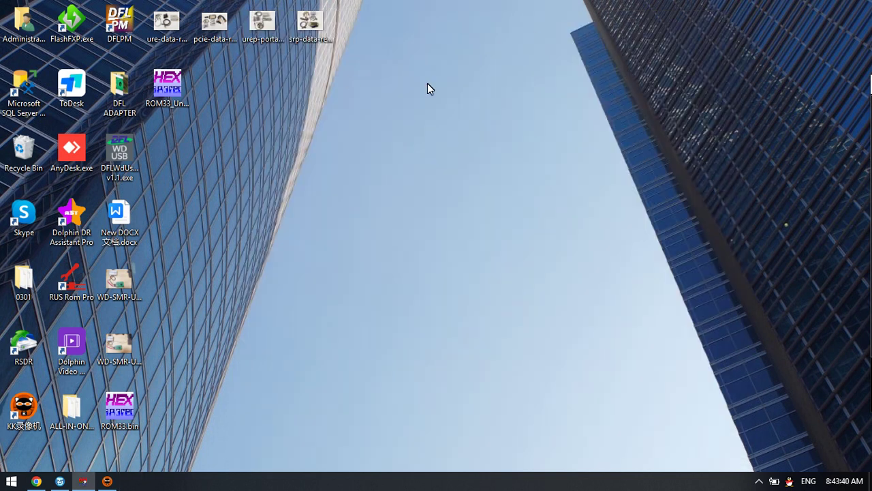
- Switch to DFL cPanel, launch the WD module for SATA 0 of the DFL_SRP device, and power on the drive
click(82, 483)
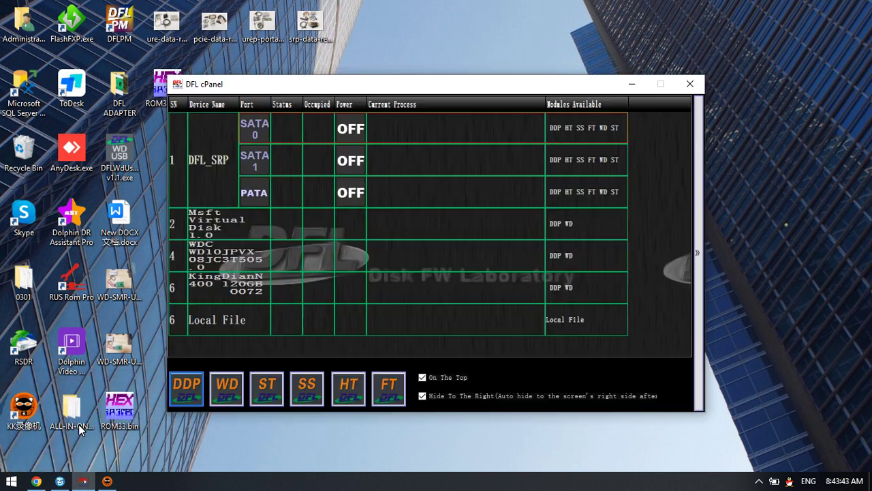
double_click(287, 136)
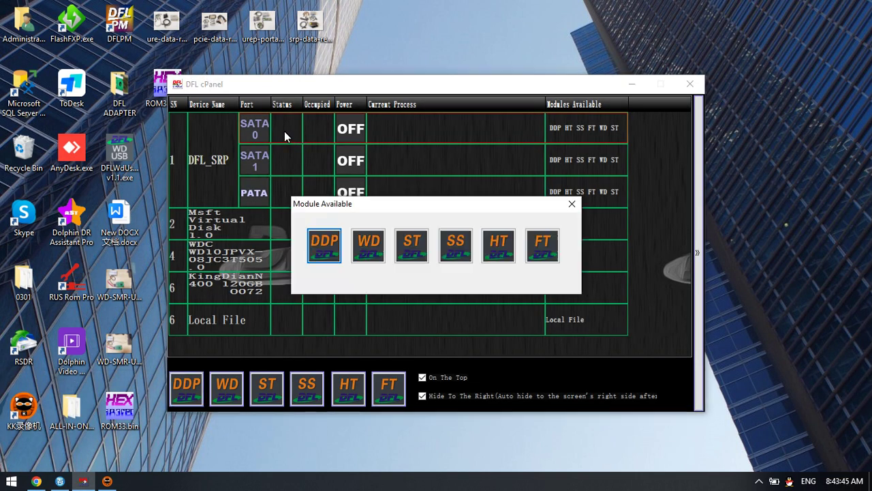
click(367, 246)
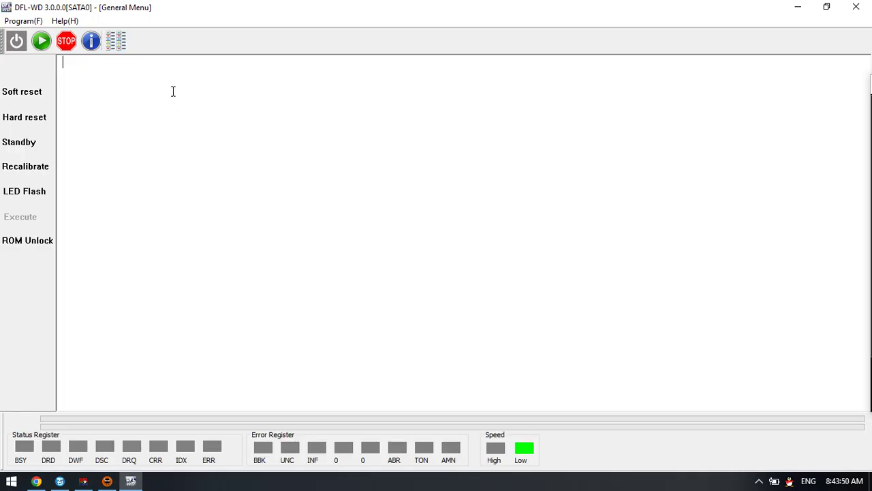
click(15, 49)
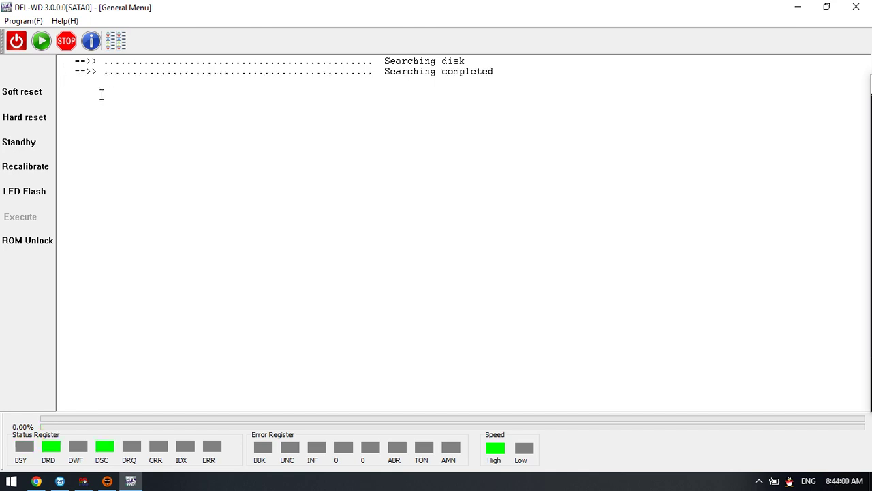
- Enter the drive's main program, get its factory details automatically, and accept them to initialize the drive
click(417, 237)
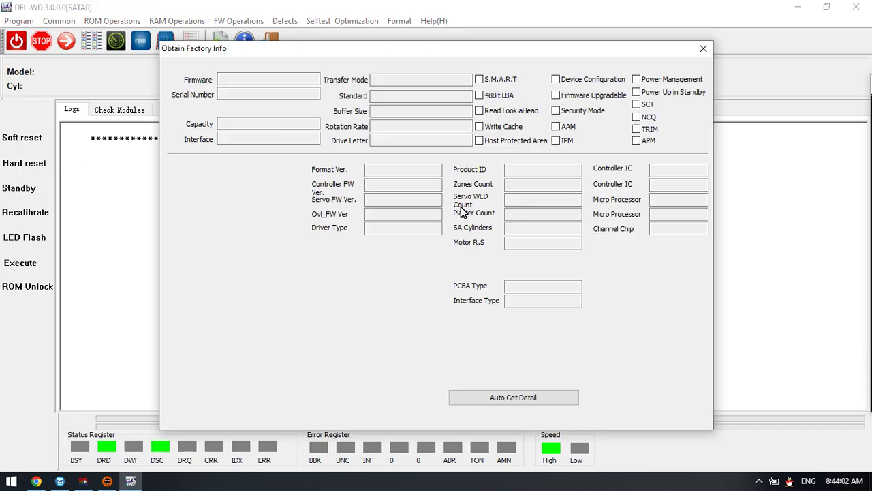
click(535, 398)
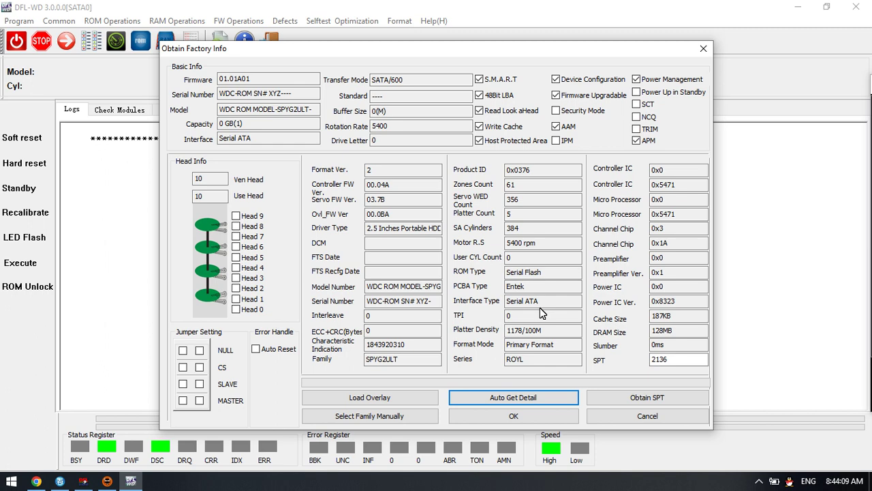
click(513, 416)
click(488, 371)
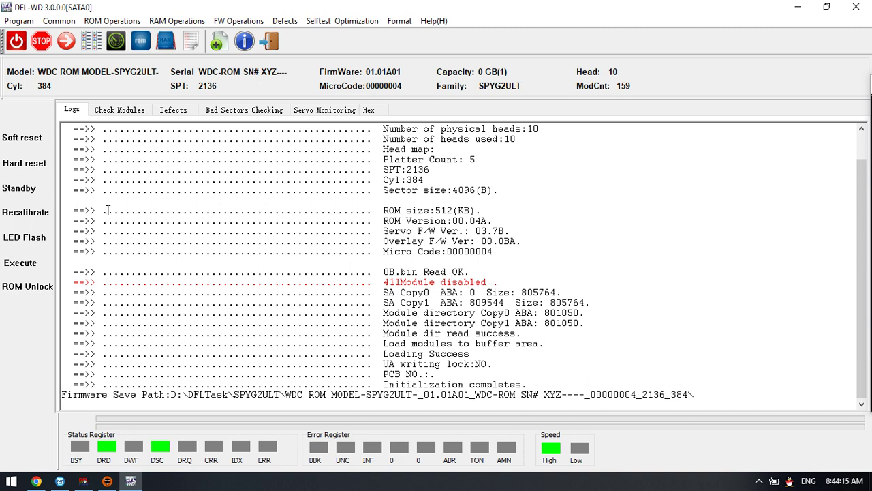
- Sort the Check Modules list by Module ID and look through the drive's firmware modules
click(109, 110)
click(98, 133)
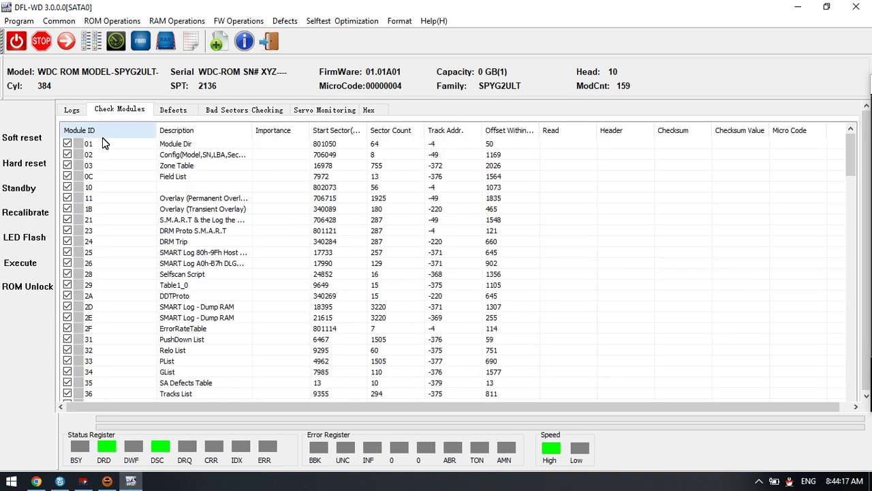
scroll(178, 245, down, 6)
scroll(184, 252, down, 7)
scroll(185, 262, up, 13)
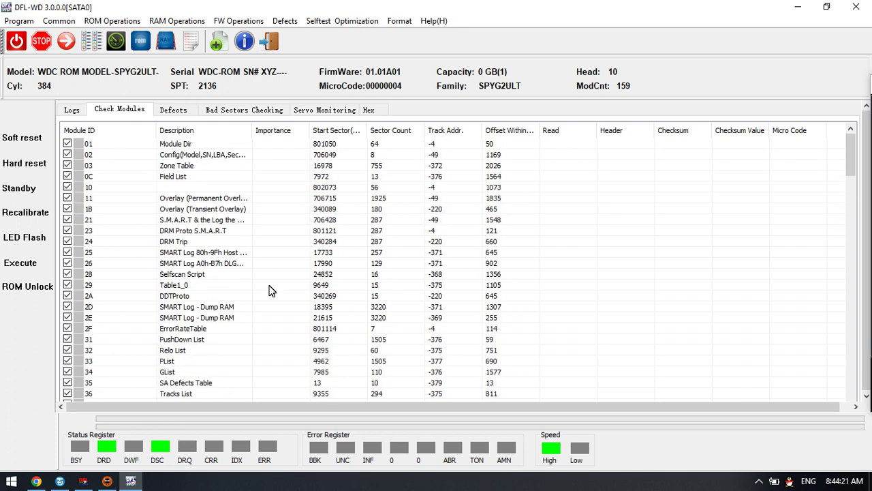
- Inspect the Read Modules reading order and copy options, sort its list by Module ID, and close the dialog without reading
click(236, 22)
mouse_move(261, 55)
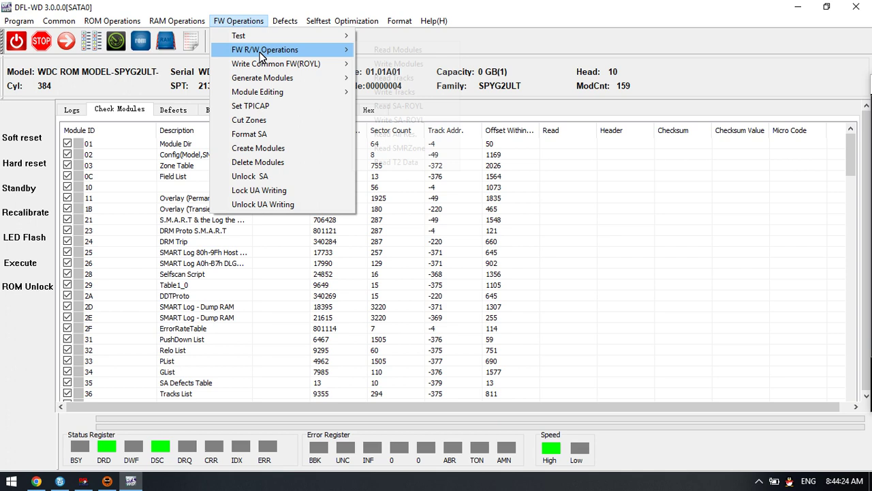
click(434, 55)
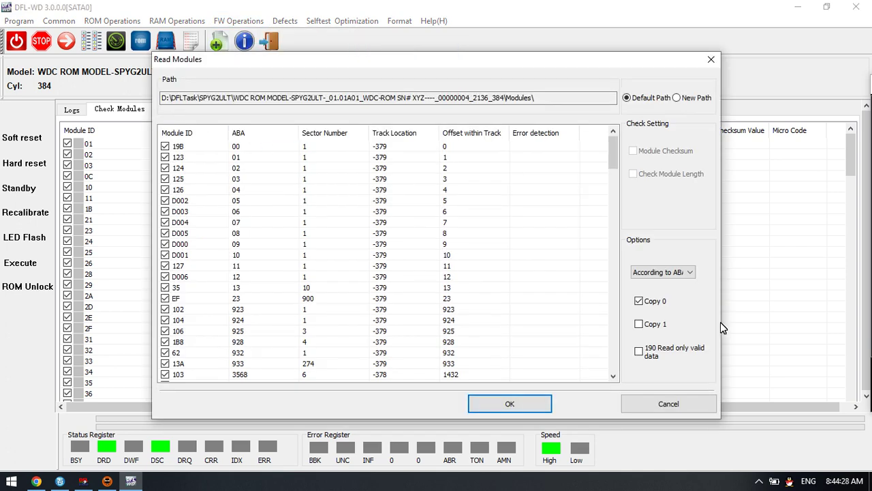
click(683, 274)
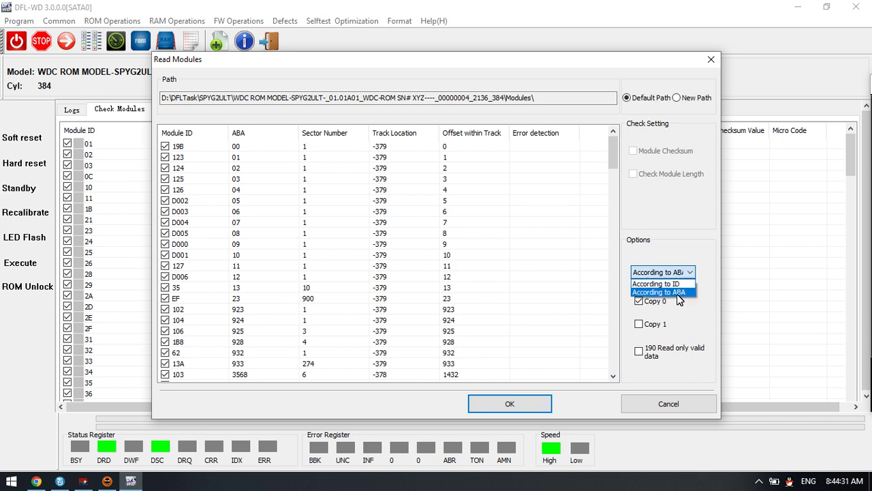
click(690, 314)
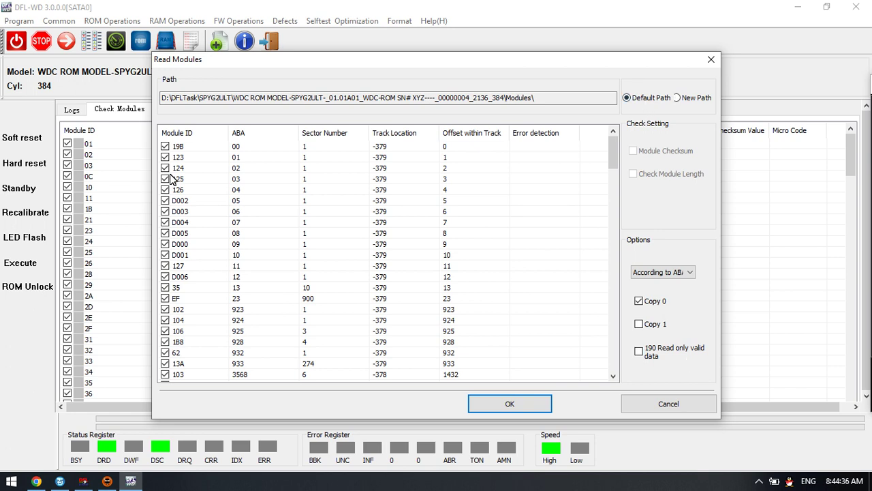
click(176, 133)
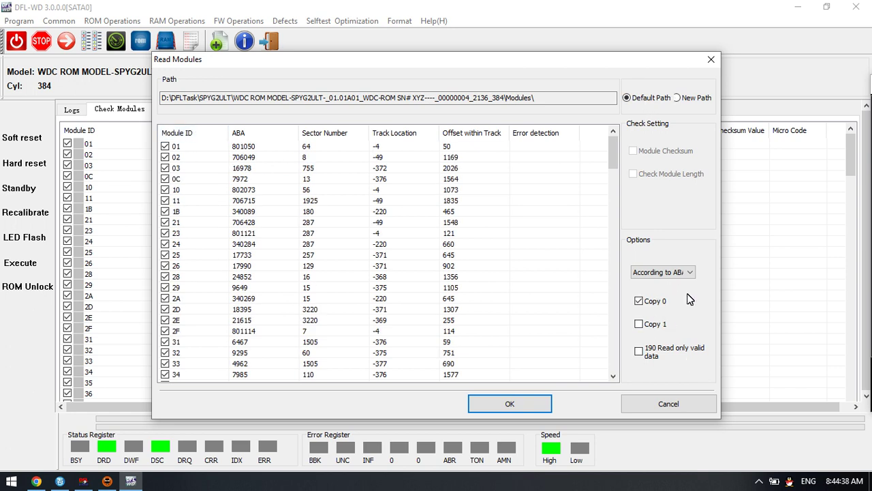
click(666, 354)
click(711, 60)
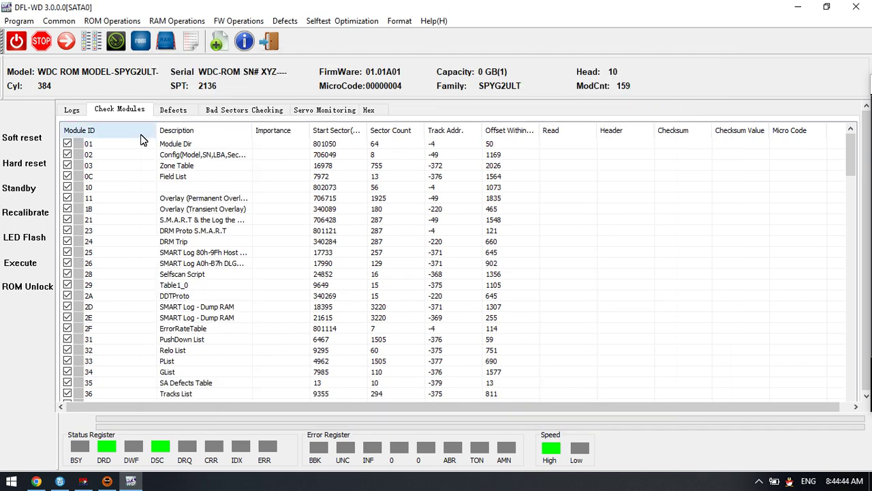
- View the WD-SMR-USB-HDD-810033-Read-Write-ROM.jpg photo of the hardware connection and return to DFL-WD
click(60, 482)
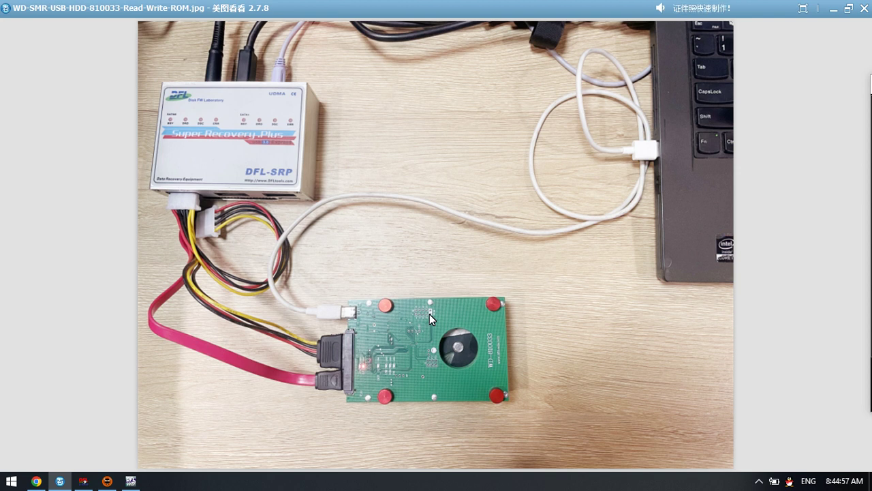
click(131, 480)
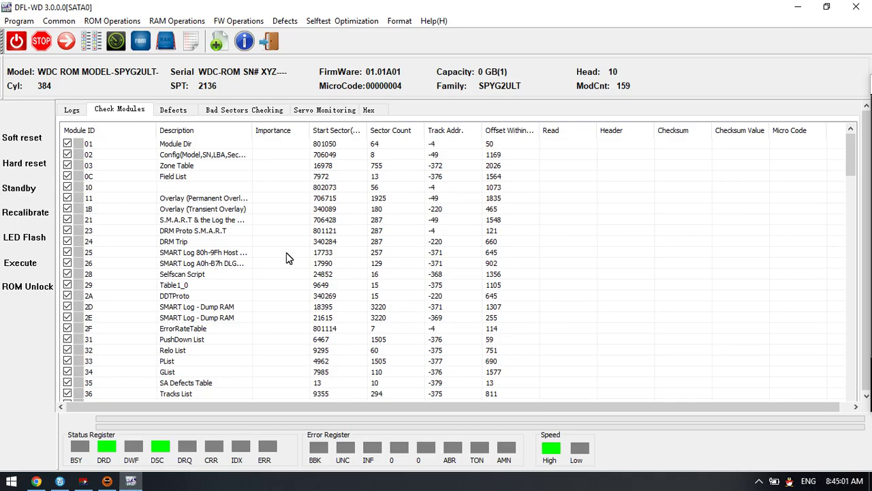